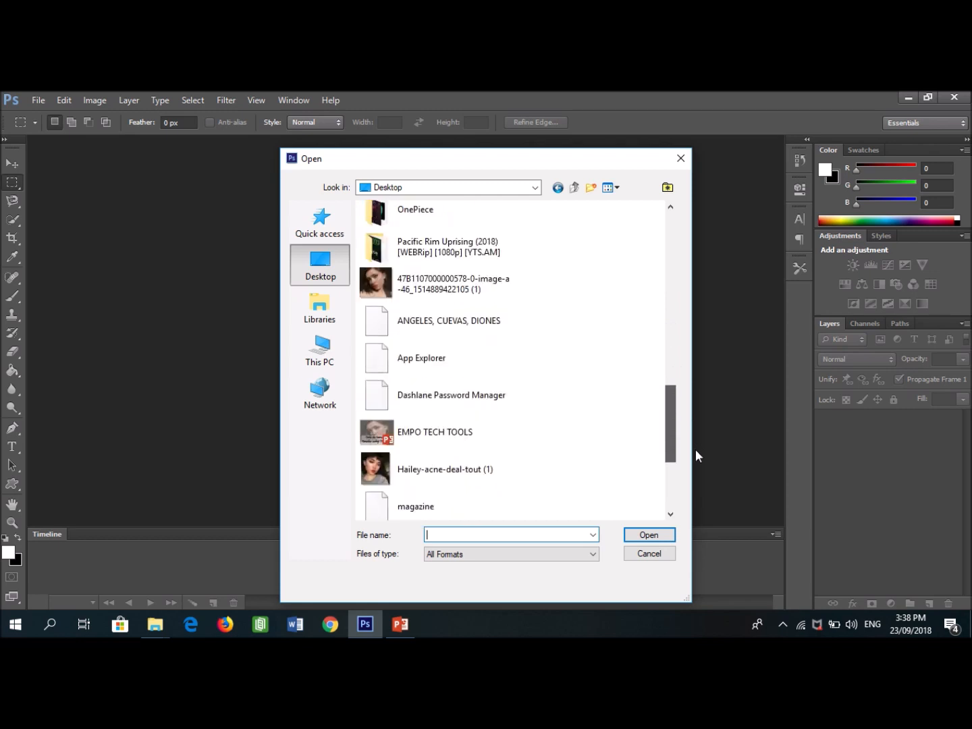
pyautogui.click(425, 322)
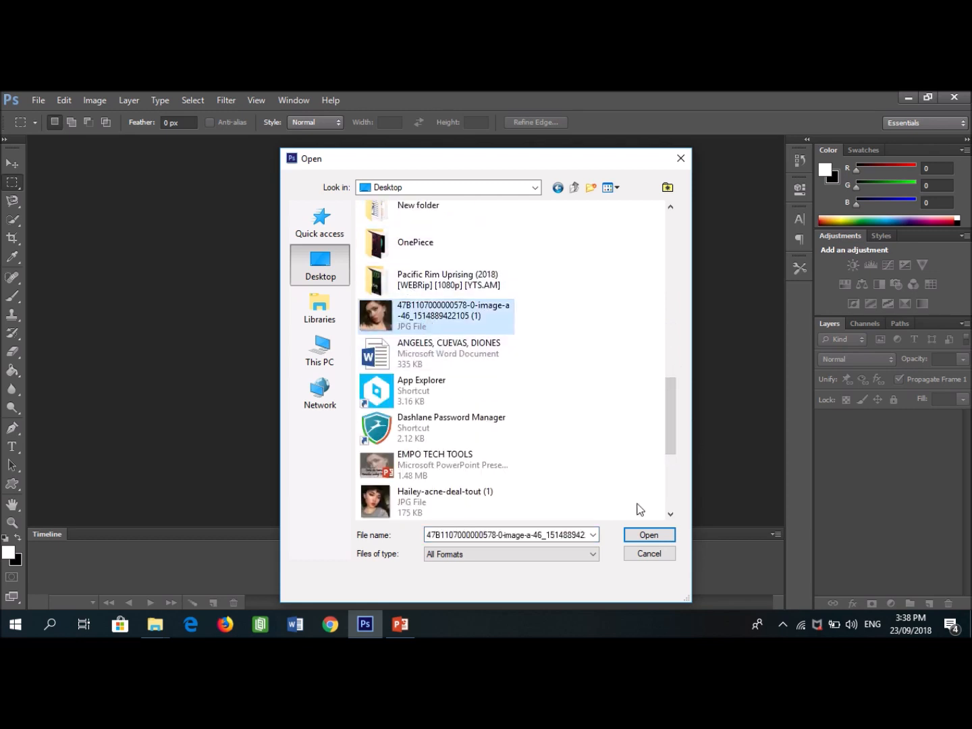
pyautogui.click(642, 533)
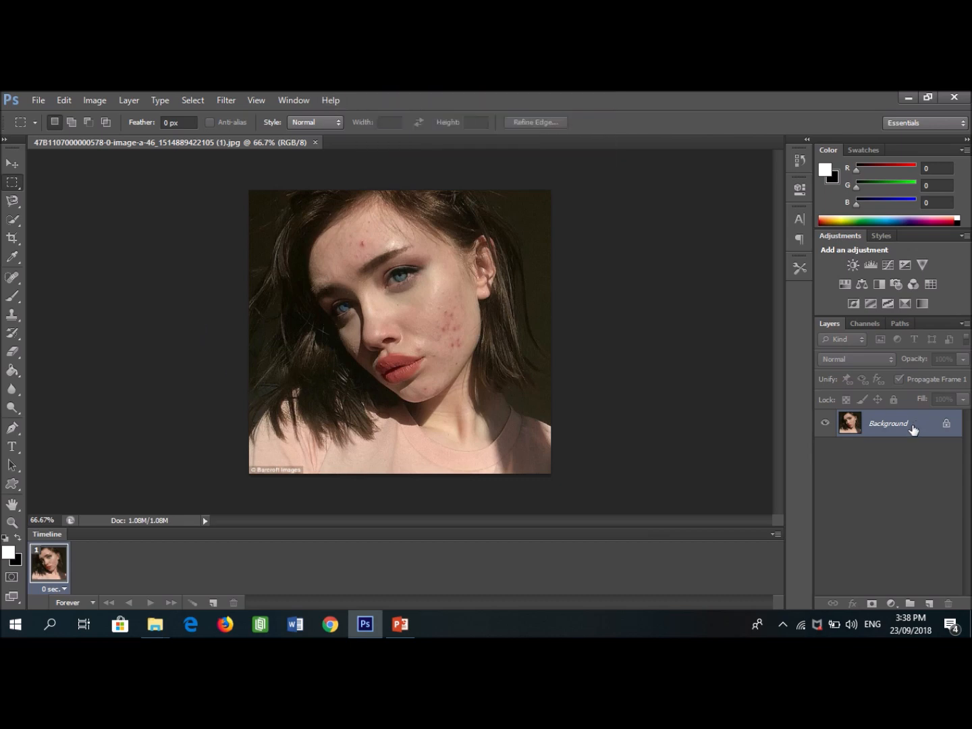
pyautogui.rightClick(876, 427)
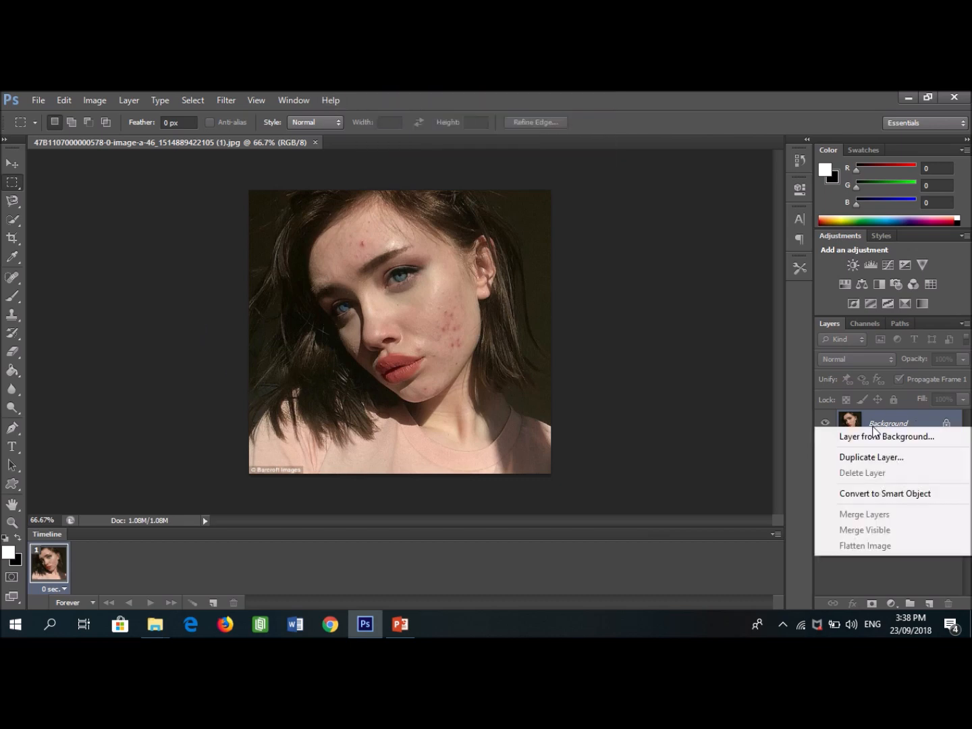
pyautogui.click(884, 459)
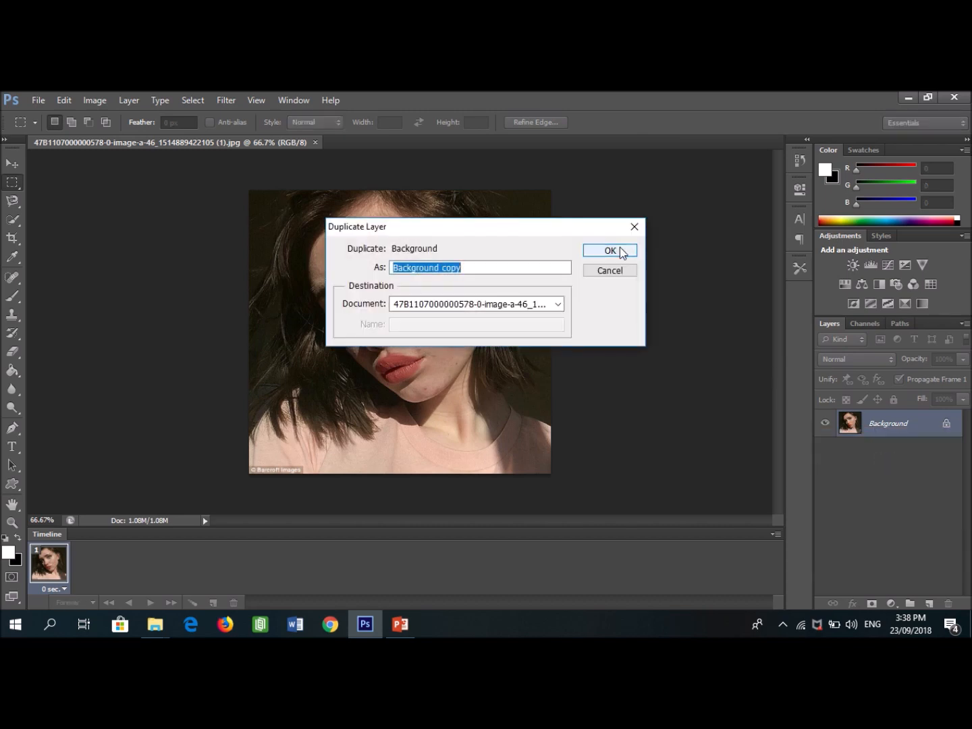
pyautogui.click(611, 250)
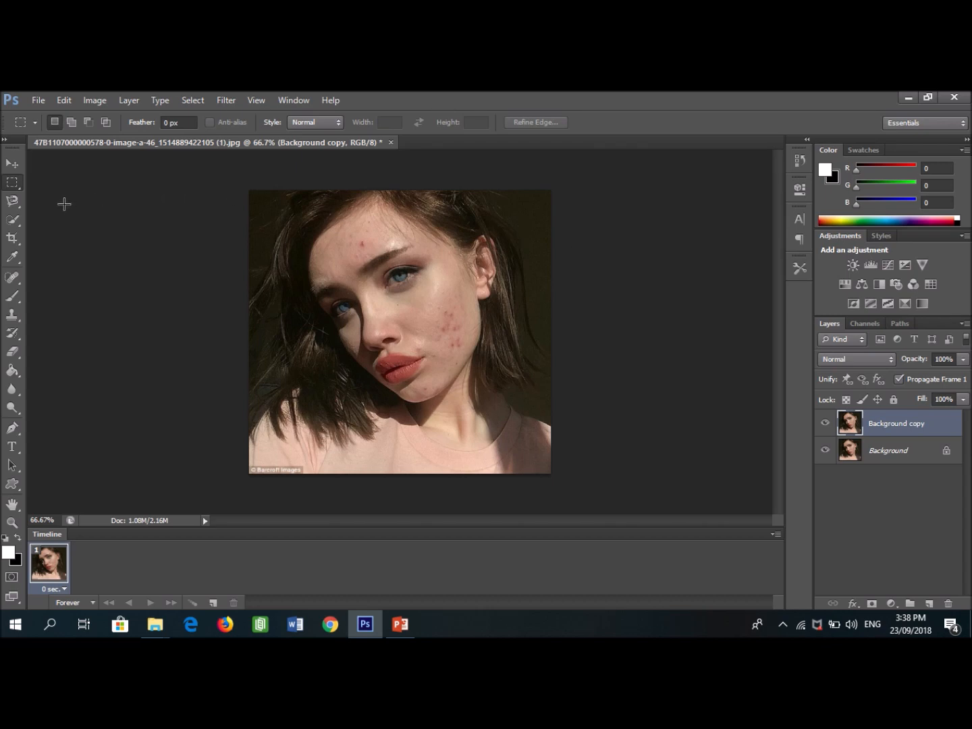
# - Remove the red pimples on the cheek, chin and forehead with the Spot Healing Brush Tool on the copied layer
pyautogui.click(13, 277)
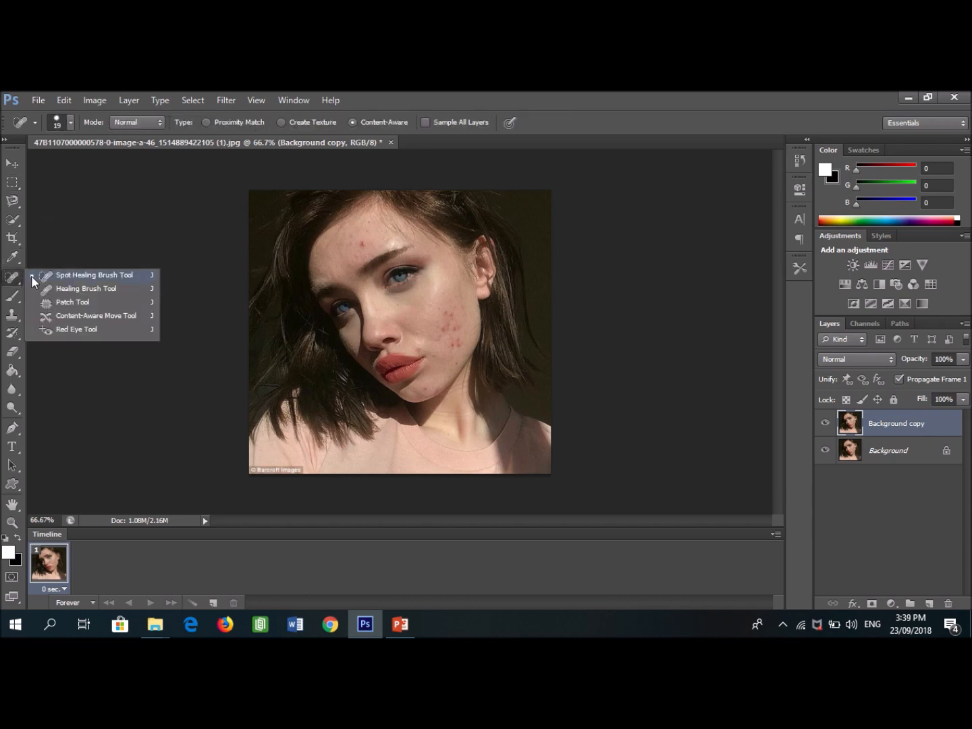
pyautogui.click(35, 276)
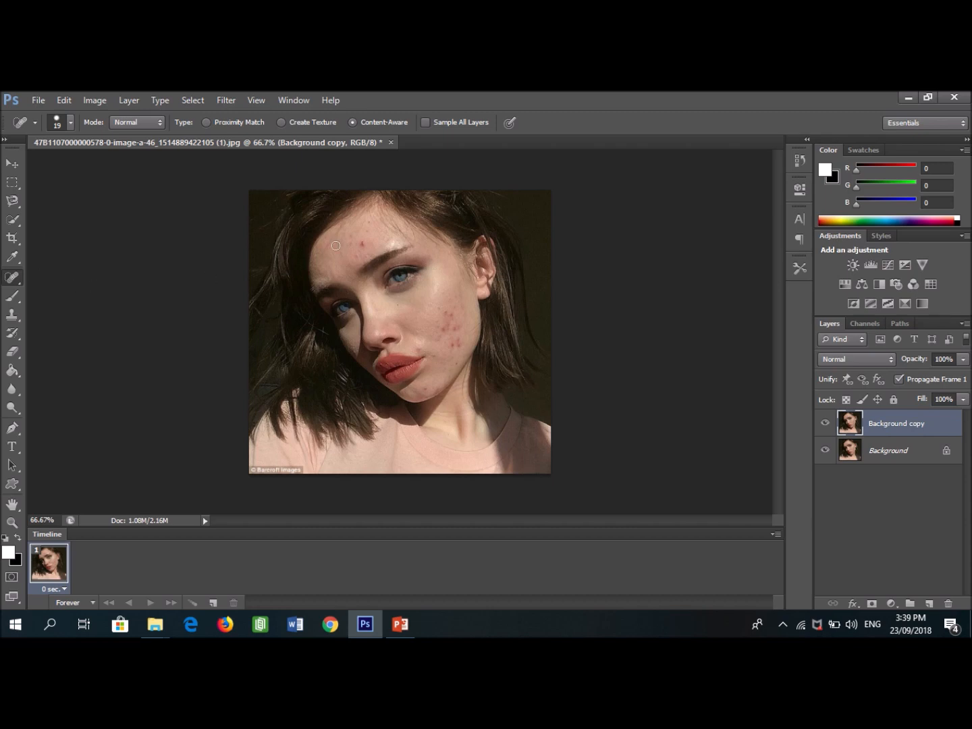
pyautogui.click(452, 315)
pyautogui.click(443, 336)
pyautogui.click(446, 330)
pyautogui.click(454, 331)
pyautogui.click(462, 342)
pyautogui.click(459, 338)
pyautogui.click(457, 344)
pyautogui.click(459, 349)
pyautogui.rightClick(448, 323)
pyautogui.moveTo(477, 355); pyautogui.dragTo(475, 352)
pyautogui.click(446, 318)
pyautogui.click(451, 318)
pyautogui.click(451, 332)
pyautogui.click(422, 388)
pyautogui.click(444, 323)
pyautogui.click(459, 346)
pyautogui.click(417, 349)
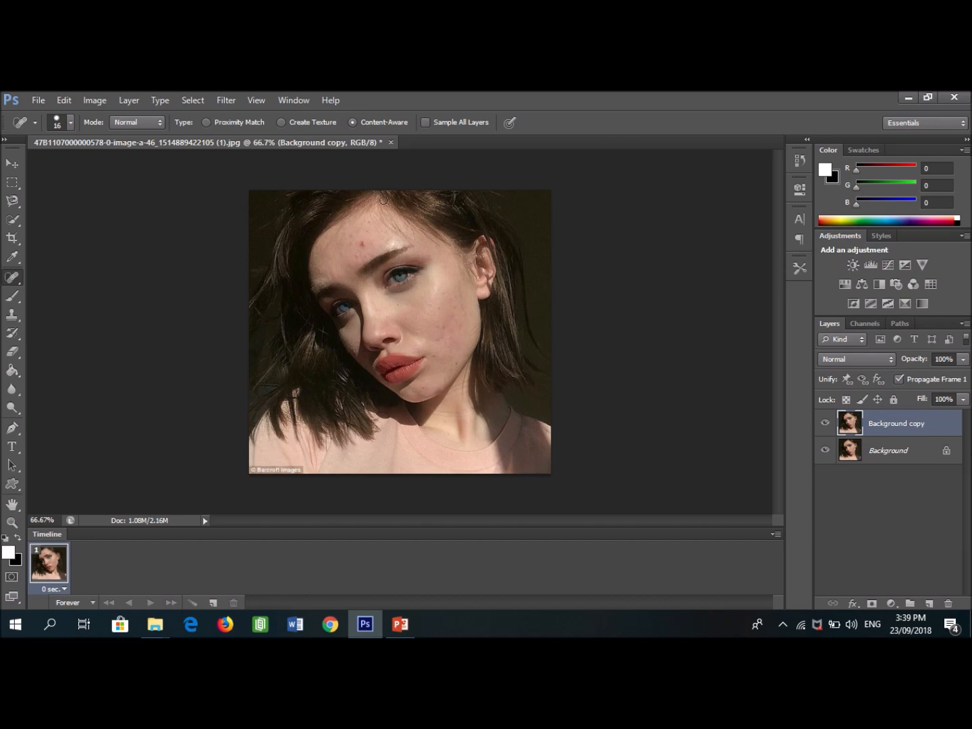
pyautogui.click(363, 243)
pyautogui.click(358, 241)
pyautogui.click(373, 234)
pyautogui.click(442, 335)
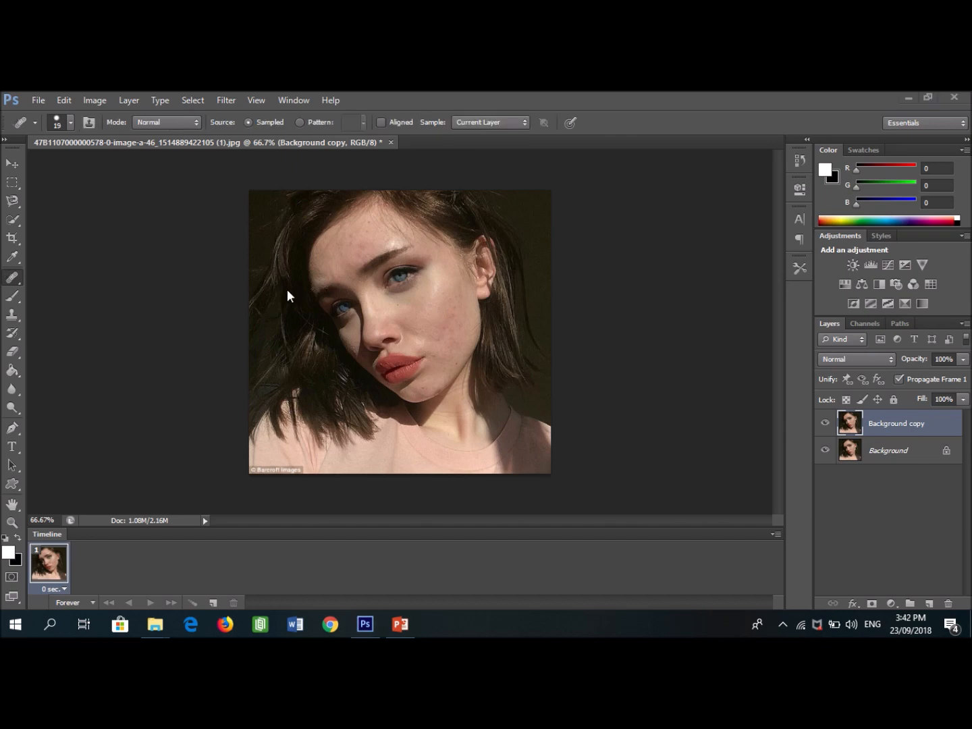
# - Retouch the remaining cheek blemishes with the Healing Brush Tool, using clear skin beside the bridge of the nose as the source
pyautogui.click(19, 279)
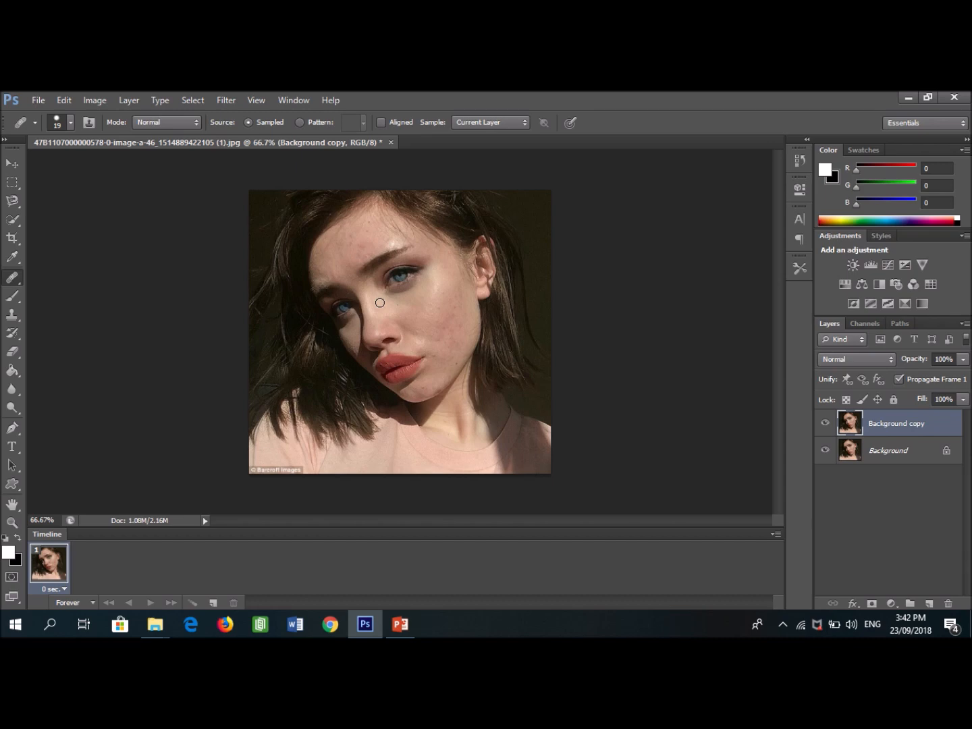
pyautogui.rightClick(13, 276)
pyautogui.click(45, 289)
pyautogui.click(382, 307)
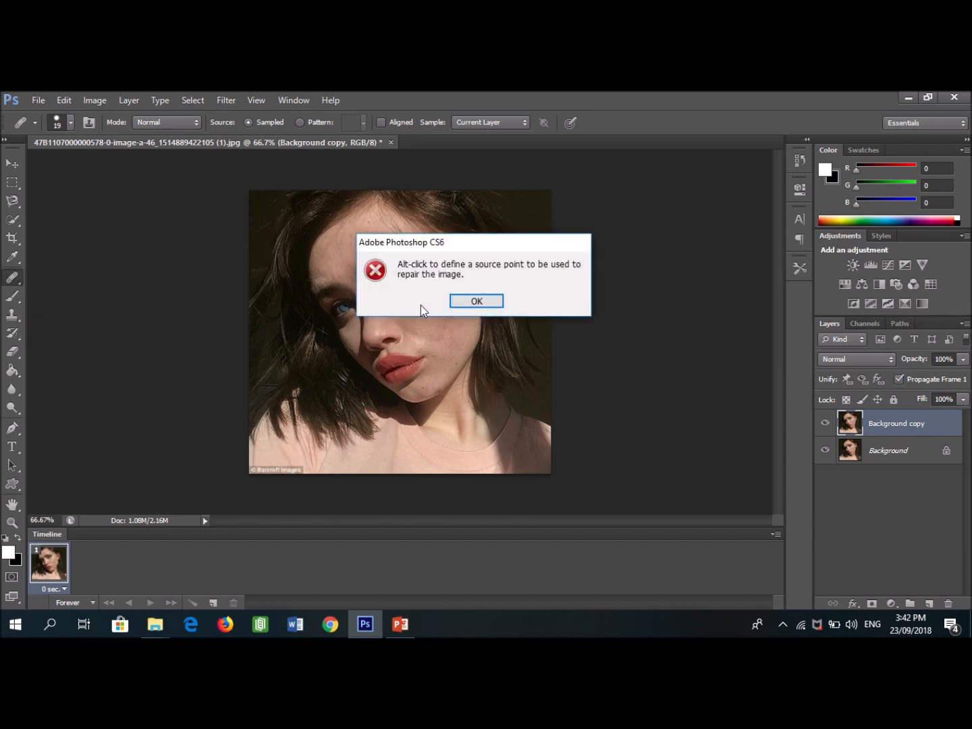
pyautogui.click(477, 304)
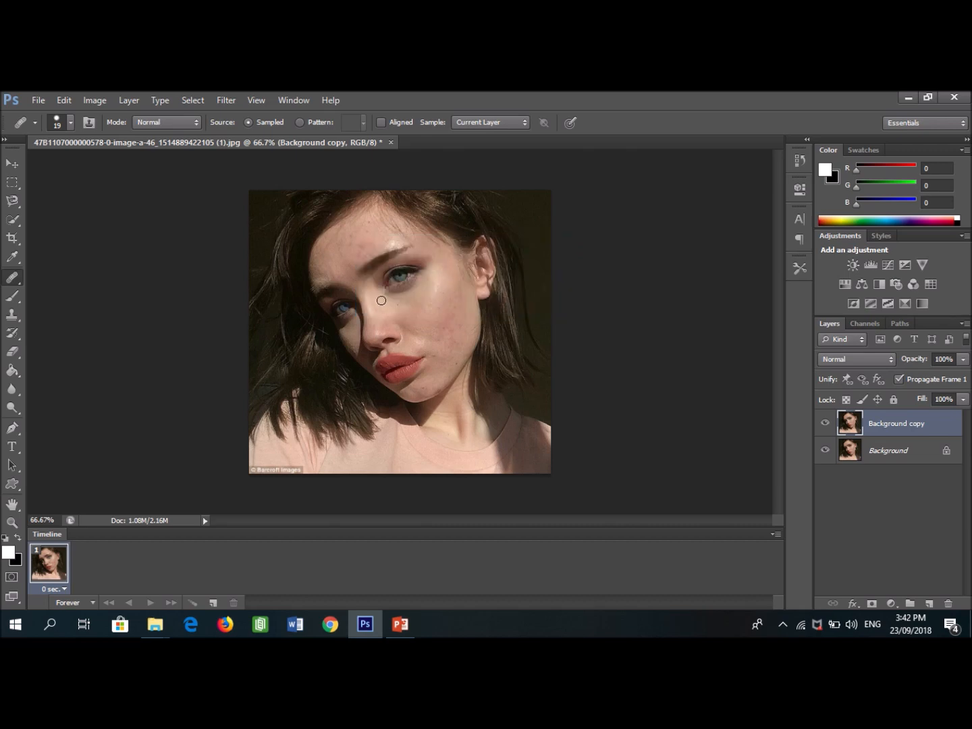
pyautogui.keyDown('alt'); pyautogui.click(382, 301); pyautogui.keyUp('alt')
pyautogui.click(439, 309)
pyautogui.click(446, 332)
pyautogui.click(454, 331)
pyautogui.click(436, 342)
pyautogui.click(442, 379)
# - Open the image Hailey-acne-deal-tout (1) from the Desktop as a second document
pyautogui.click(40, 99)
pyautogui.click(39, 99)
pyautogui.click(54, 133)
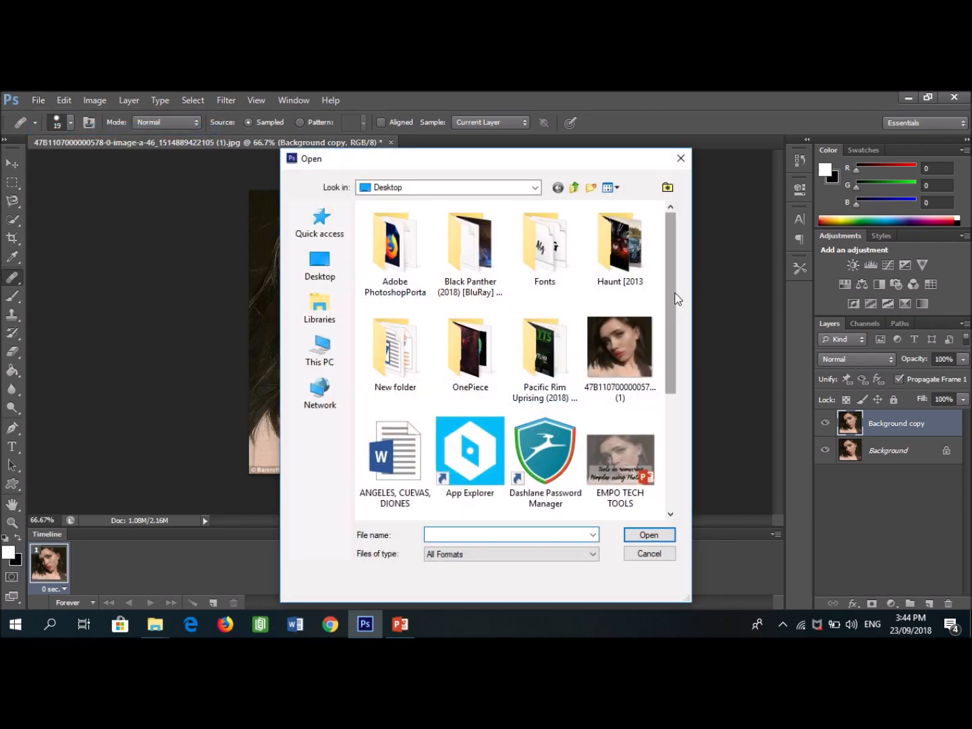
pyautogui.moveTo(674, 293); pyautogui.dragTo(670, 370)
pyautogui.click(387, 416)
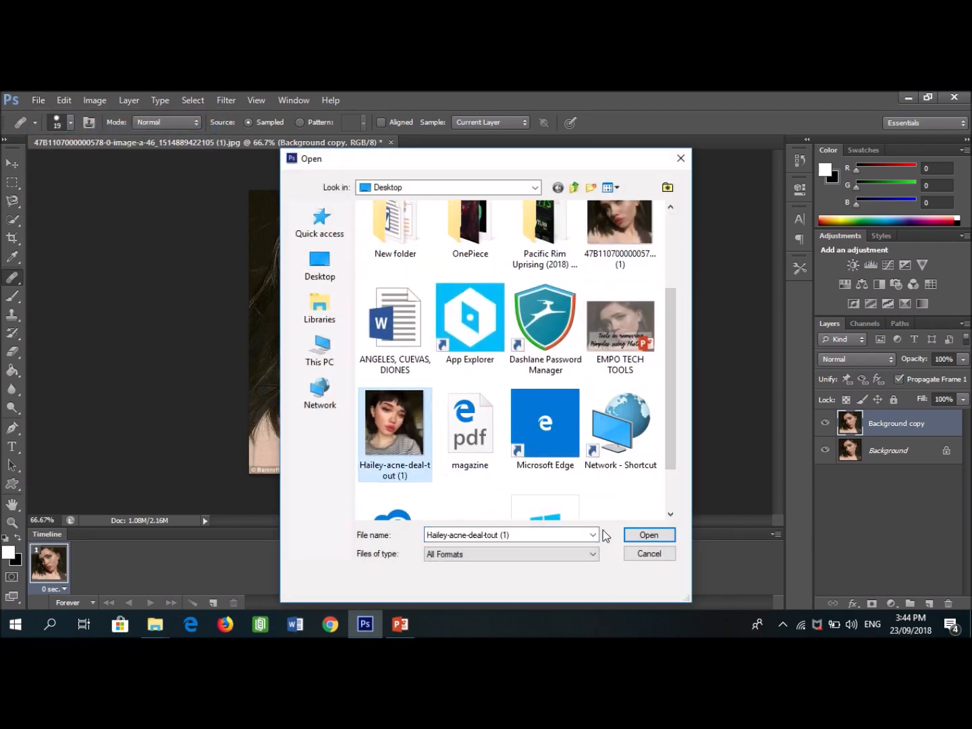
pyautogui.click(647, 537)
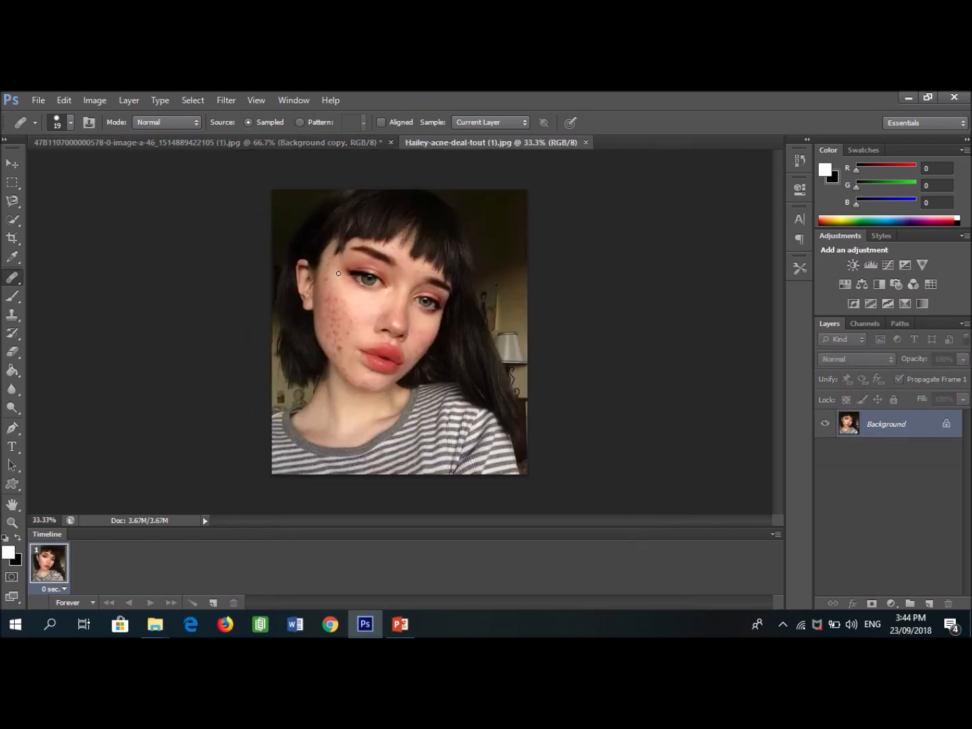
# - Duplicate the Background layer of the second portrait as Background copy
pyautogui.rightClick(857, 427)
pyautogui.click(870, 455)
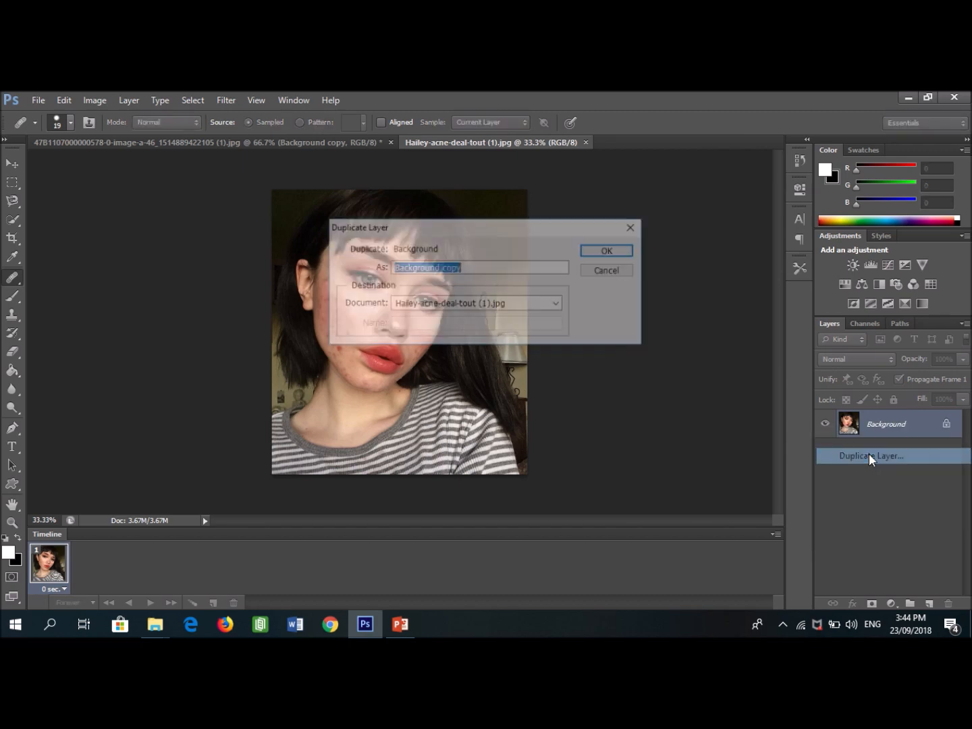
pyautogui.click(609, 251)
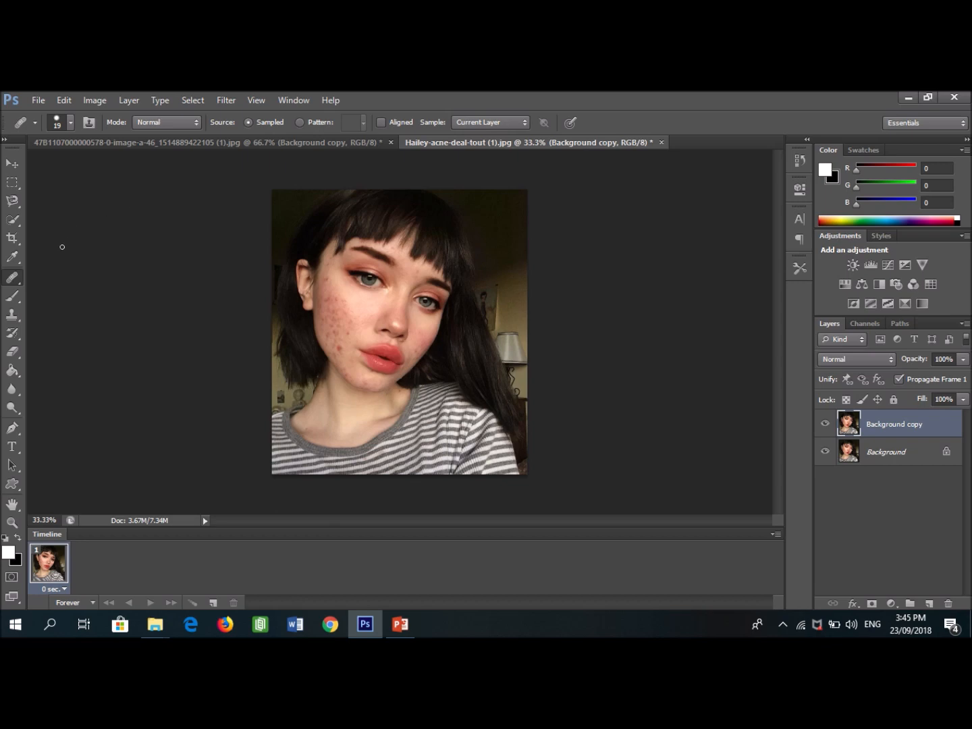
# - Patch the acne on the upper cheek below the ear with clear skin from beside the nose, using the Patch Tool
pyautogui.rightClick(13, 278)
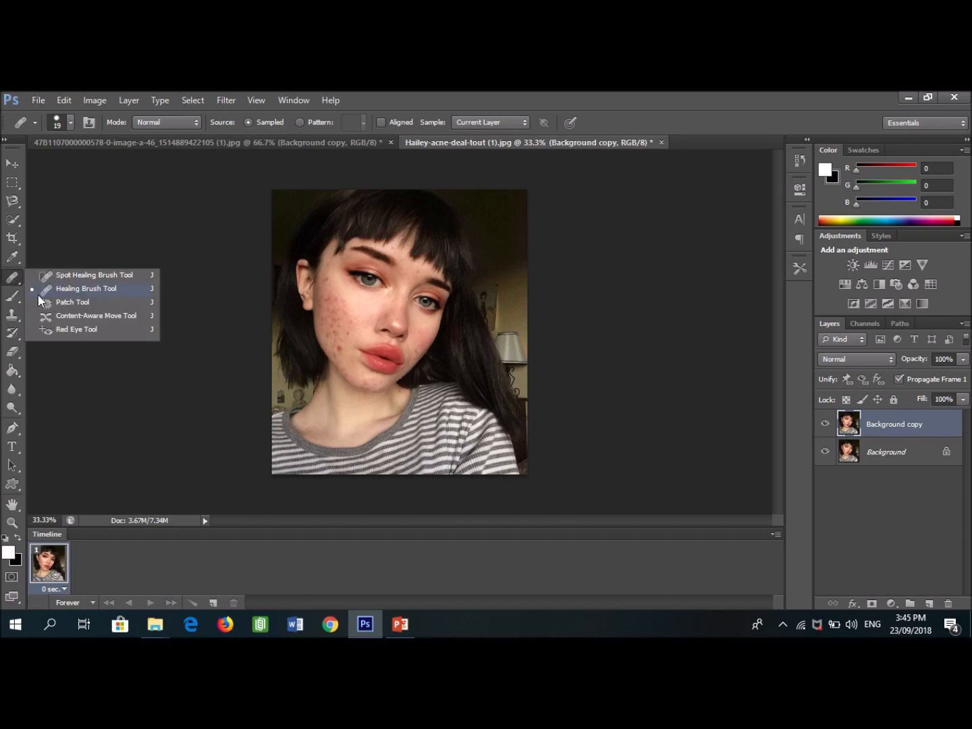
pyautogui.click(39, 298)
pyautogui.rightClick(15, 278)
pyautogui.click(68, 302)
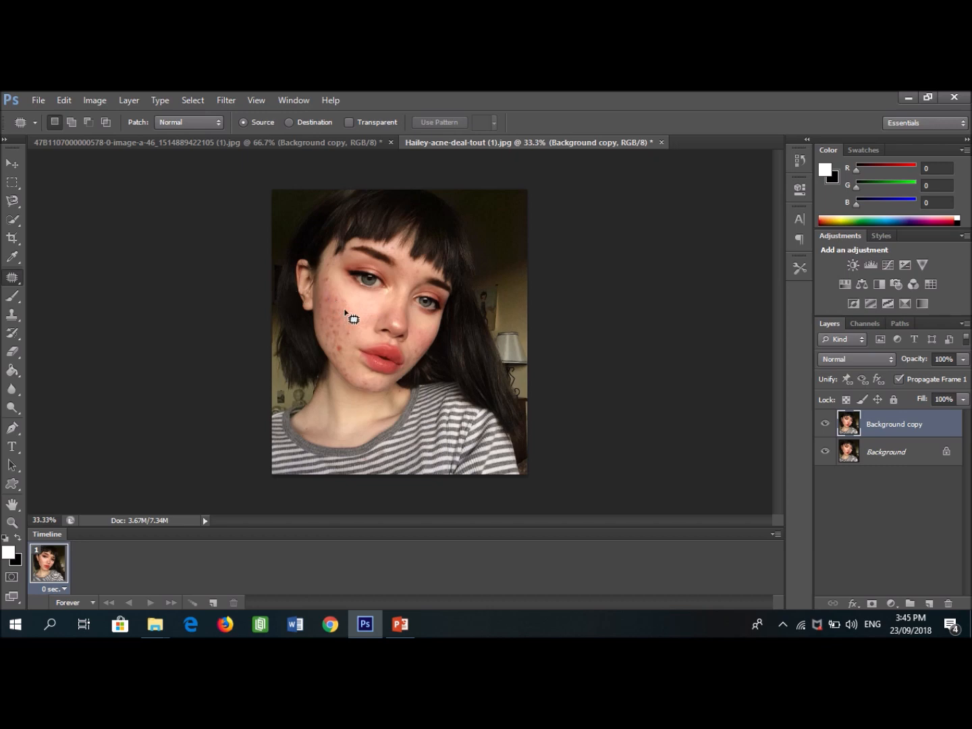
pyautogui.moveTo(346, 312)
pyautogui.mouseDown()
pyautogui.moveTo(350, 330)
pyautogui.moveTo(325, 323)
pyautogui.moveTo(377, 319)
pyautogui.moveTo(375, 306)
pyautogui.mouseUp()
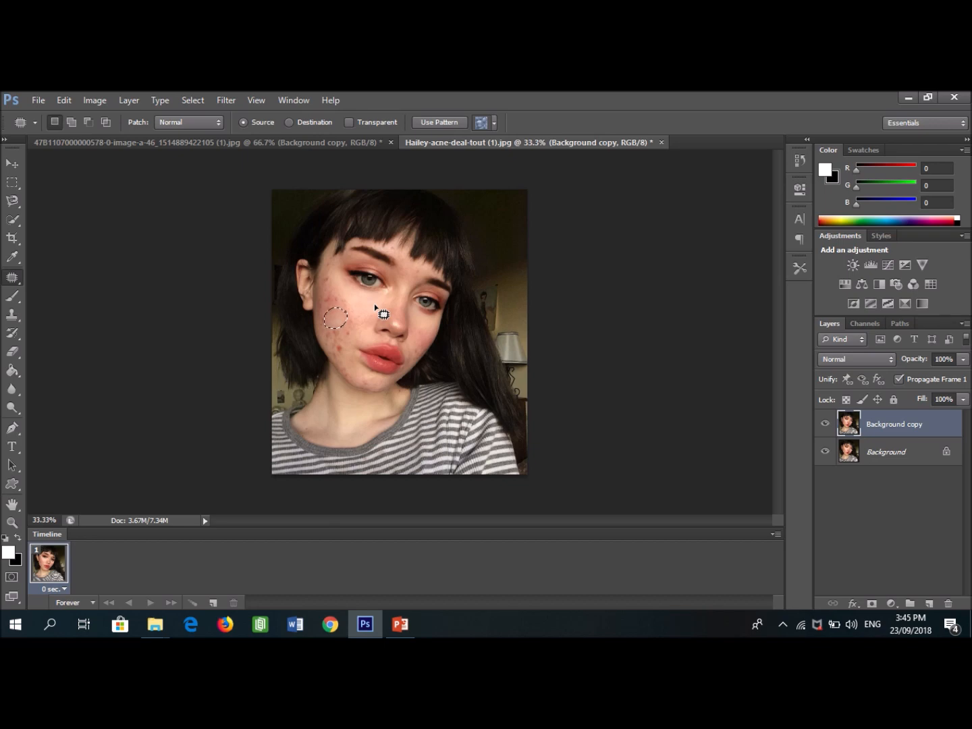
pyautogui.moveTo(351, 333)
pyautogui.mouseDown()
pyautogui.moveTo(323, 325)
pyautogui.moveTo(336, 319)
pyautogui.moveTo(346, 336)
pyautogui.moveTo(352, 319)
pyautogui.moveTo(379, 314)
pyautogui.mouseUp()
pyautogui.click(343, 315)
pyautogui.moveTo(325, 299)
pyautogui.mouseDown()
pyautogui.moveTo(367, 307)
pyautogui.moveTo(342, 332)
pyautogui.moveTo(336, 318)
pyautogui.moveTo(353, 324)
pyautogui.moveTo(366, 307)
pyautogui.moveTo(311, 304)
pyautogui.moveTo(329, 297)
pyautogui.moveTo(364, 311)
pyautogui.mouseUp()
pyautogui.click(359, 322)
# - Start saving the retouched second portrait with the Save As command
pyautogui.click(37, 99)
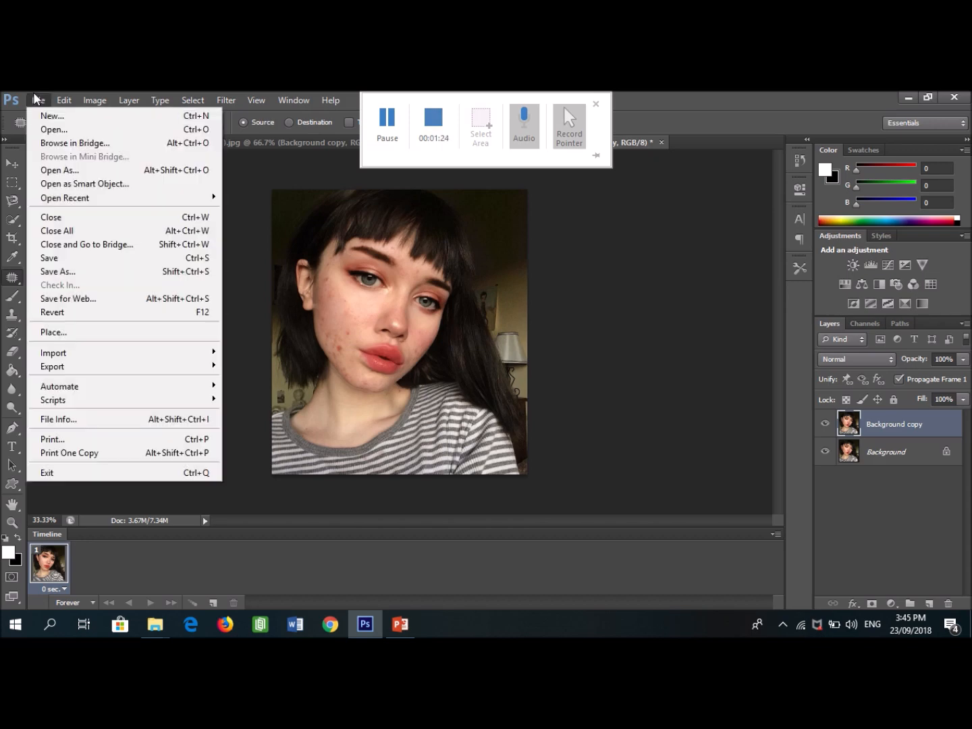
pyautogui.click(94, 279)
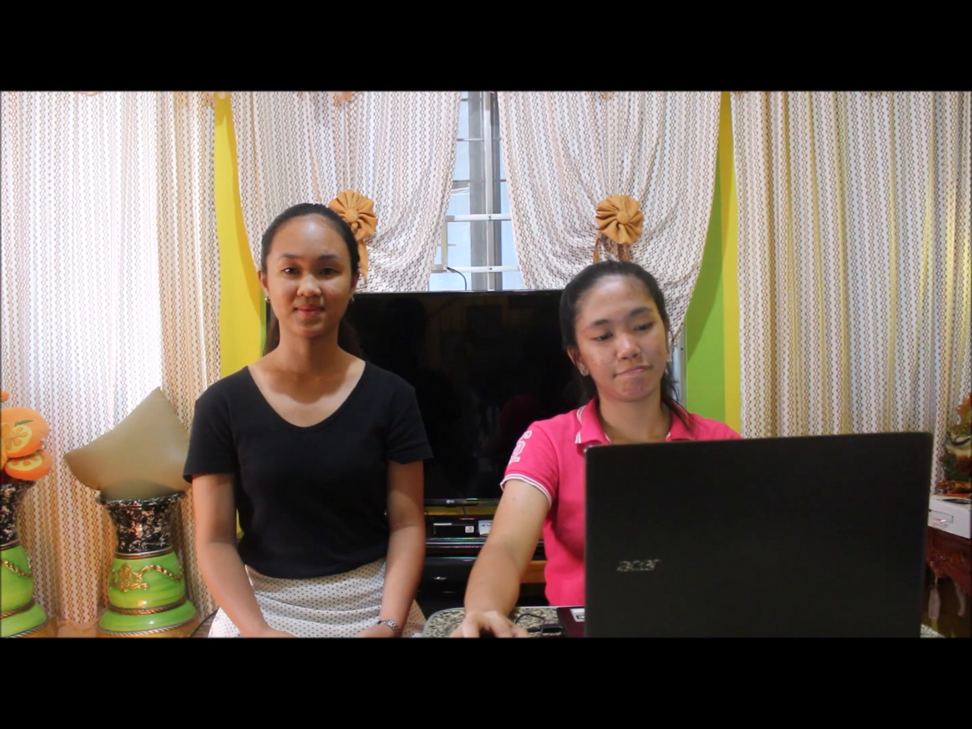